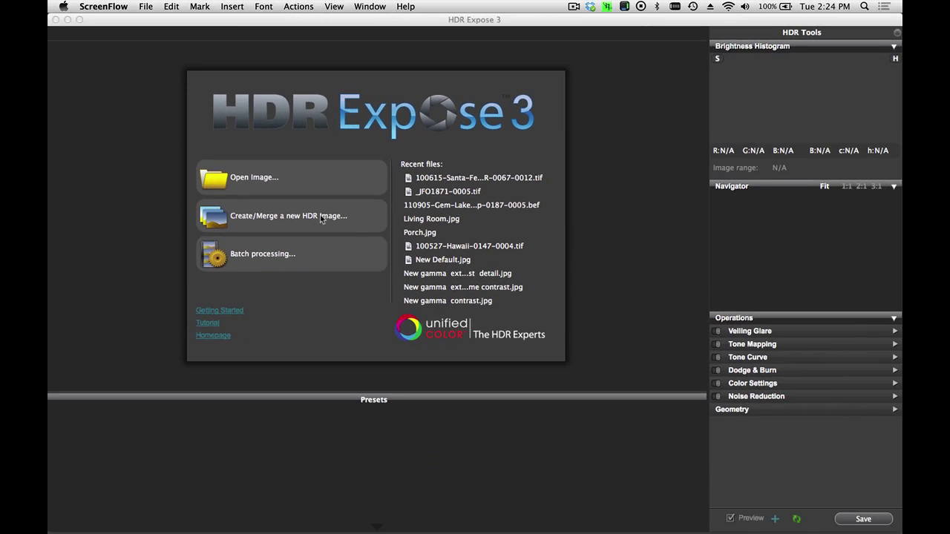
Step: Begin a new Create/Merge HDR image from the start screen
{"action": "left_click", "coordinate": [321, 216]}
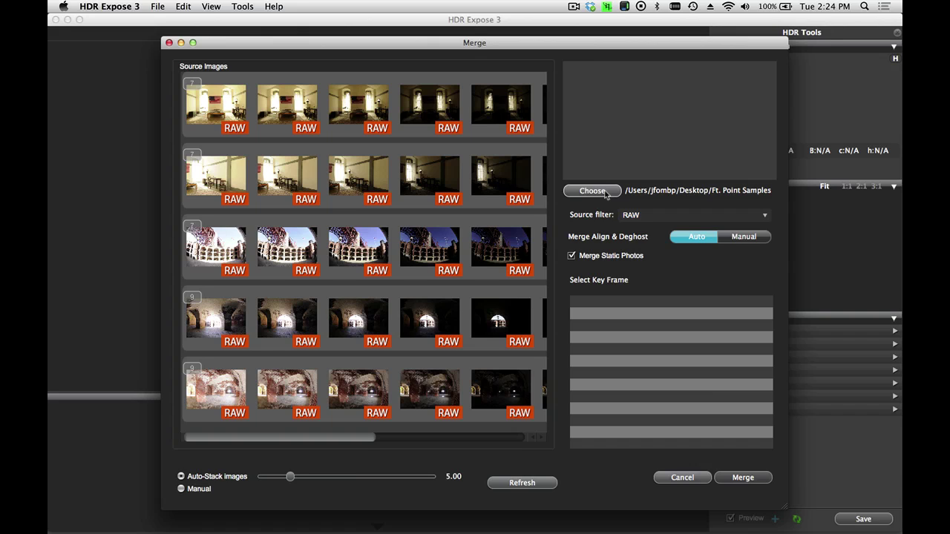
Step: Set the Desktop's HDR Demo Files folder as the source of the RAW image stacks
{"action": "left_click", "coordinate": [607, 192]}
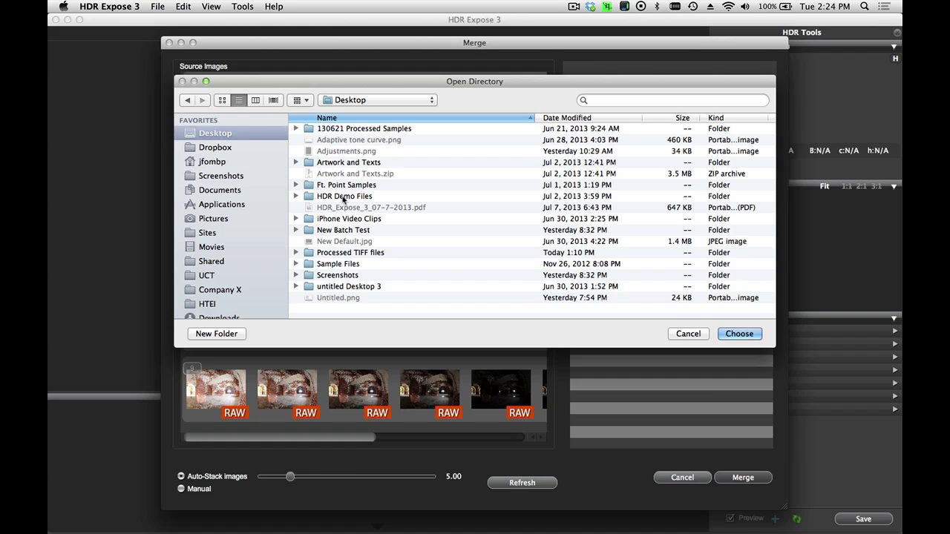
{"action": "left_click", "coordinate": [343, 197]}
{"action": "double_click", "coordinate": [344, 198]}
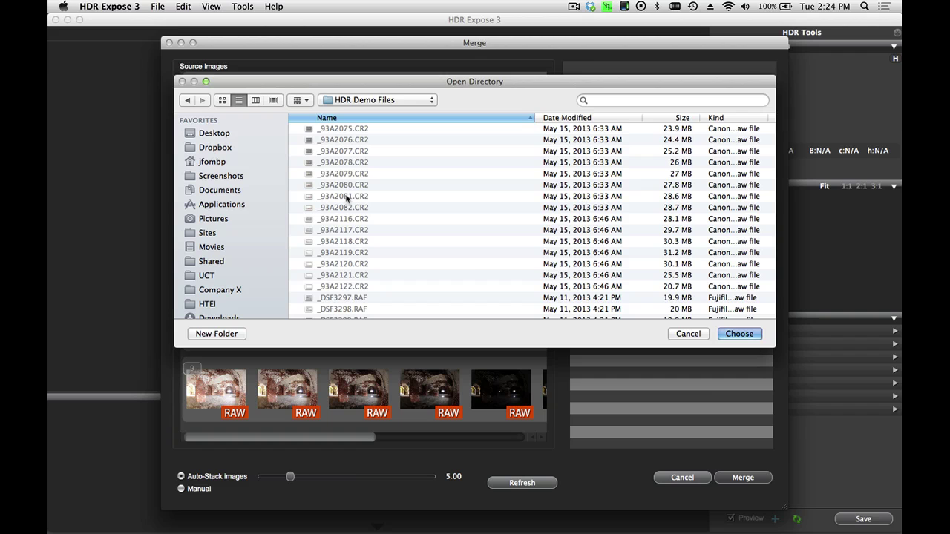
{"action": "scroll", "coordinate": [351, 184], "scroll_direction": "down", "scroll_amount": 10}
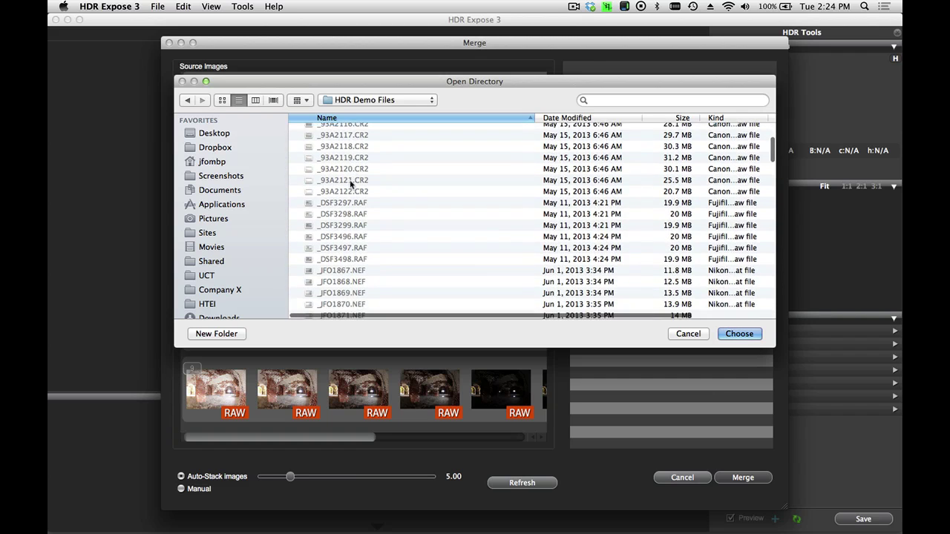
{"action": "scroll", "coordinate": [351, 184], "scroll_direction": "down", "scroll_amount": 10}
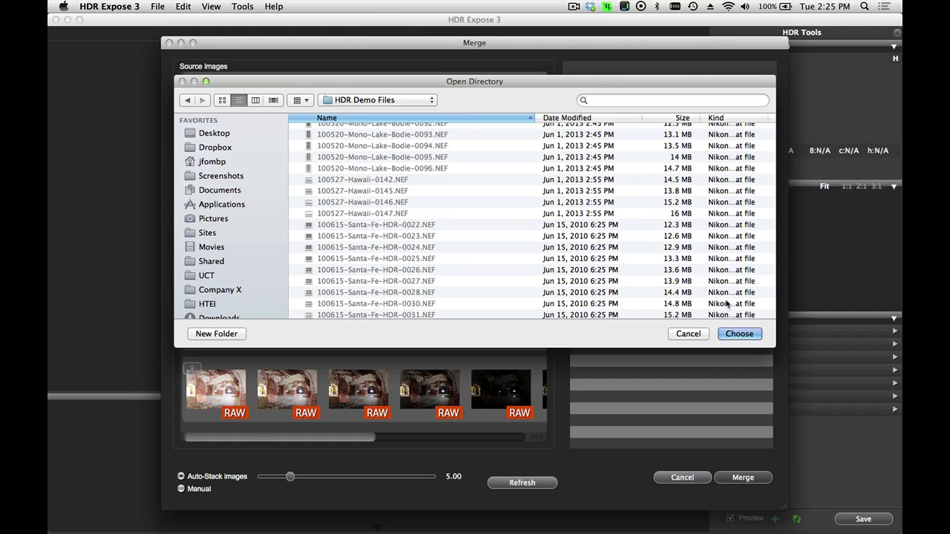
{"action": "left_click", "coordinate": [739, 333]}
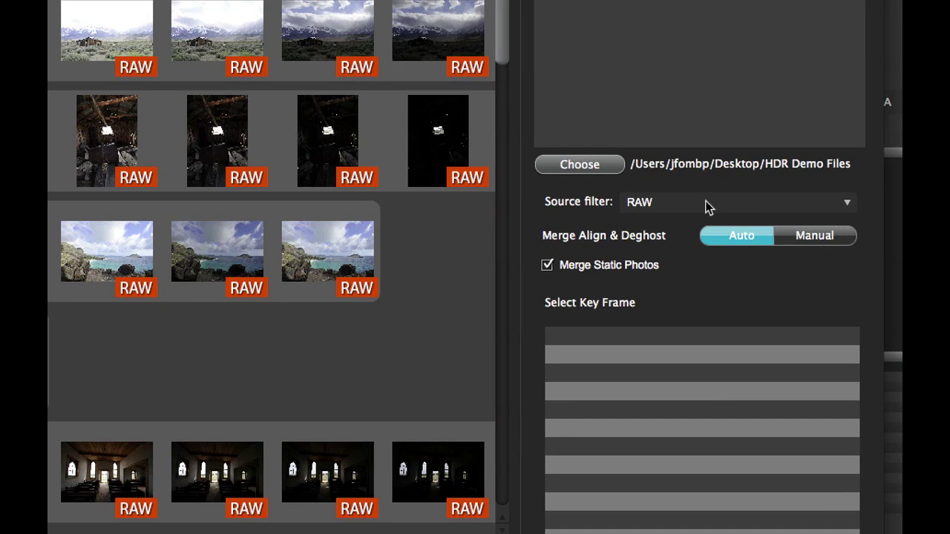
{"action": "left_click", "coordinate": [843, 208]}
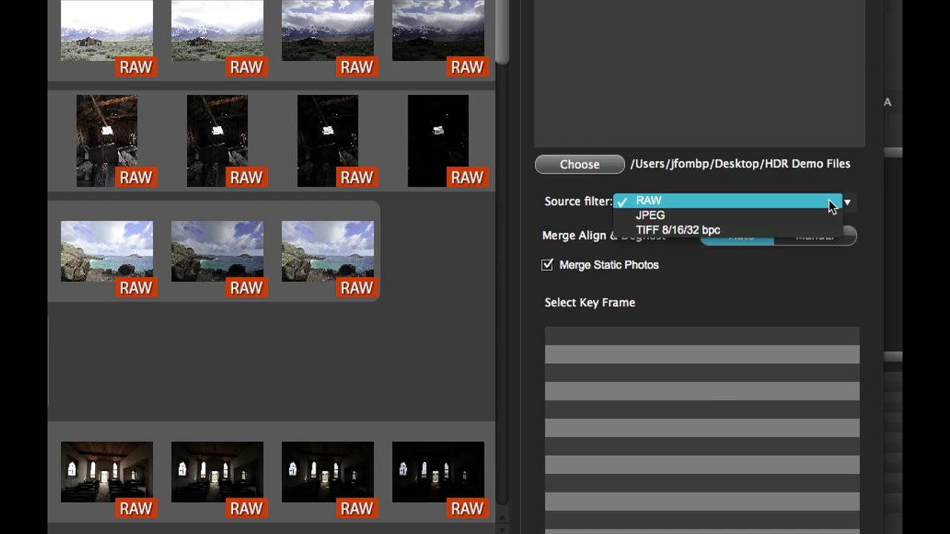
{"action": "left_click", "coordinate": [832, 206]}
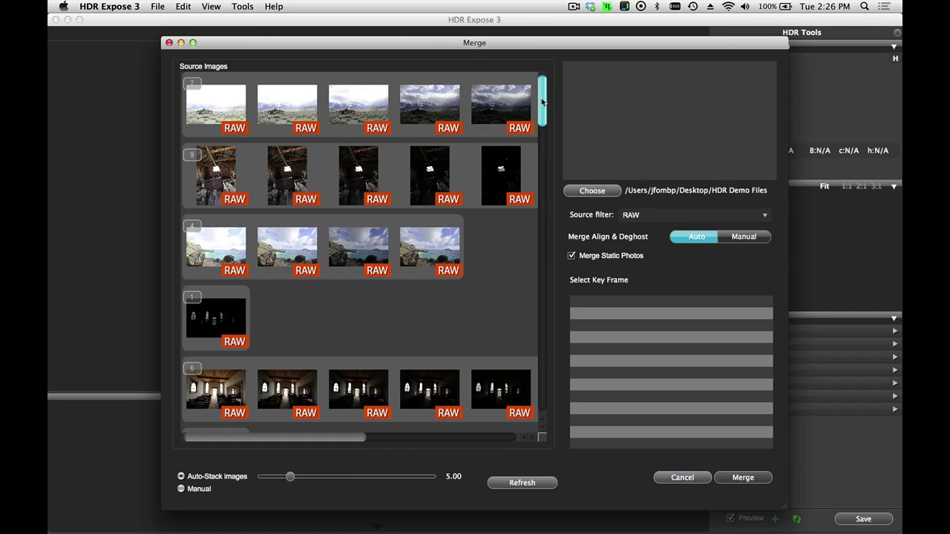
Step: Select the five-shot beach stack, set Merge Align & Deghost to Manual, and preview it
{"action": "left_click_drag", "start_coordinate": [541, 102], "coordinate": [564, 385]}
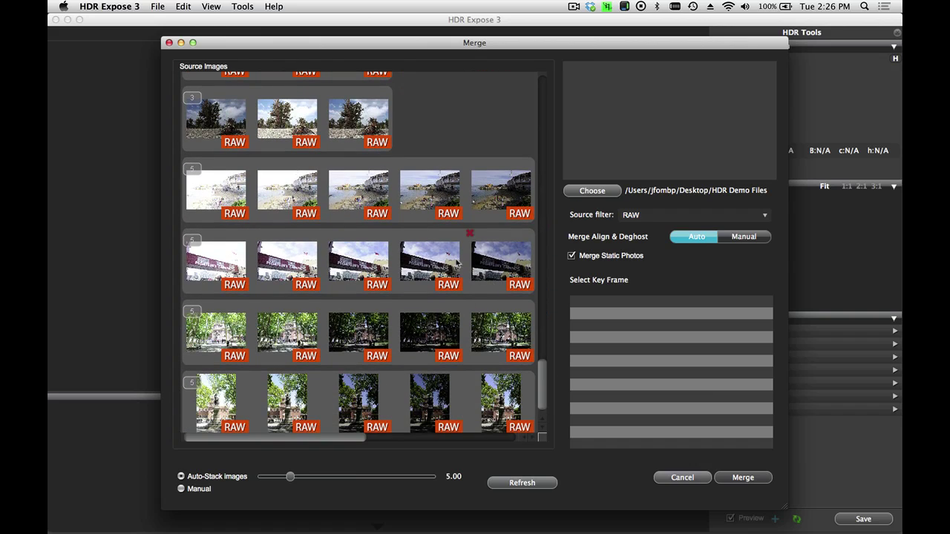
{"action": "left_click", "coordinate": [412, 194]}
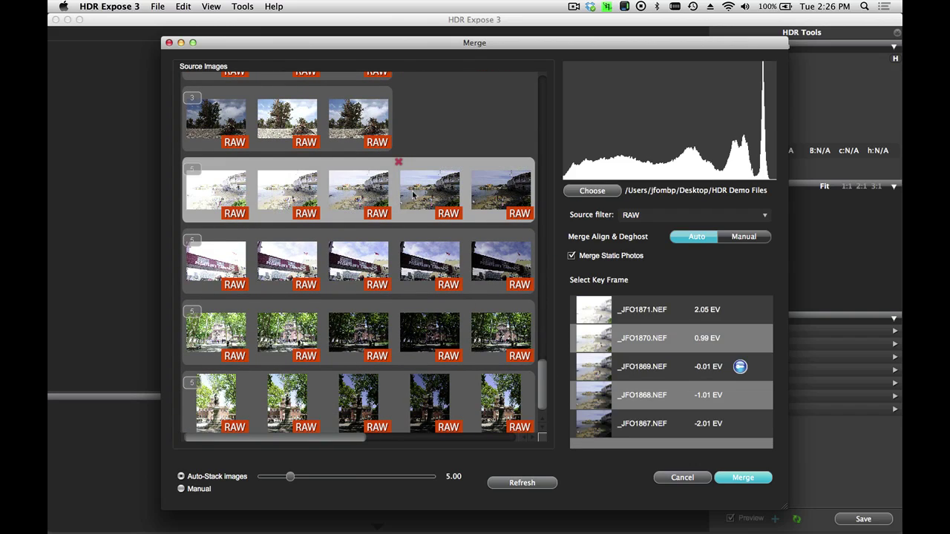
{"action": "left_click", "coordinate": [744, 238]}
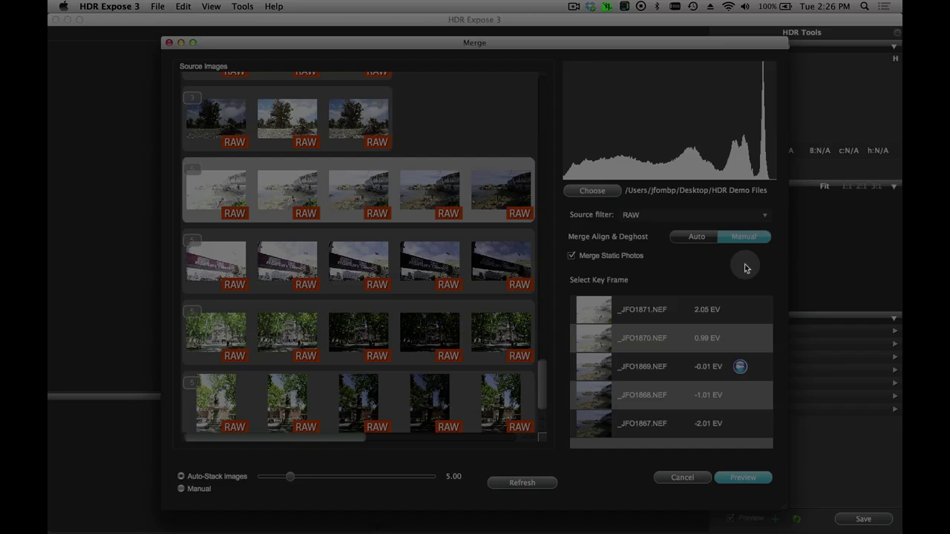
{"action": "left_click", "coordinate": [744, 479]}
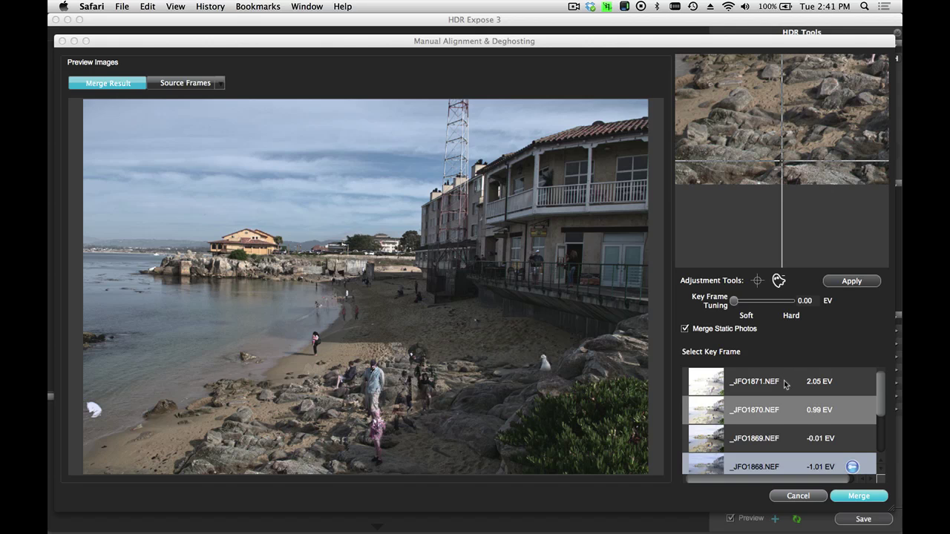
Step: Try _JFO1871, _JFO1869 and _JFO1868 as key frames, ending on _JFO1869.NEF (-0.01 EV)
{"action": "scroll", "coordinate": [785, 384], "scroll_direction": "down", "scroll_amount": 2}
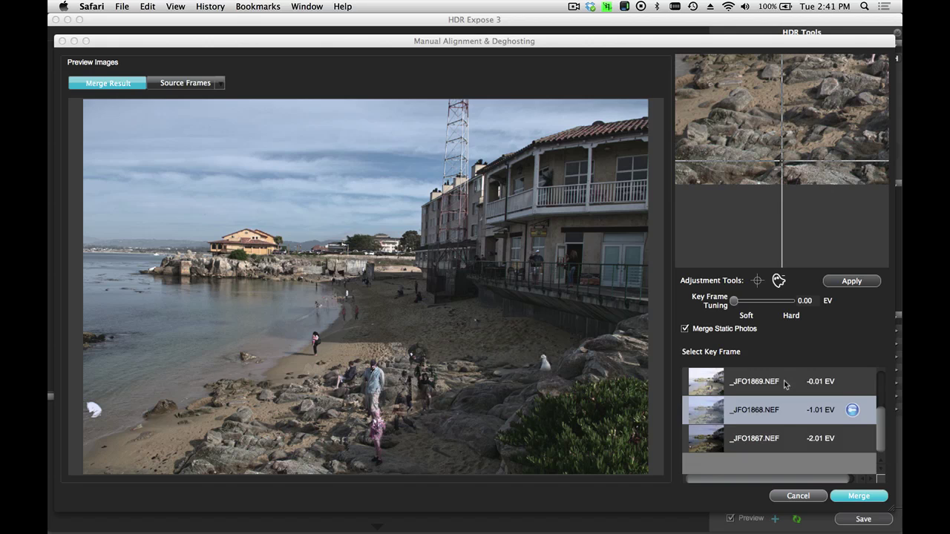
{"action": "scroll", "coordinate": [786, 383], "scroll_direction": "up", "scroll_amount": 2}
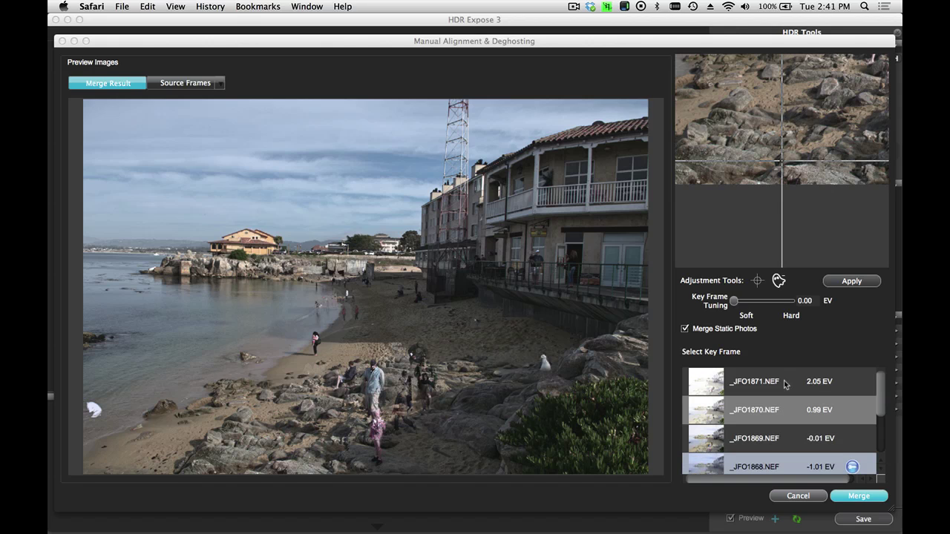
{"action": "scroll", "coordinate": [786, 384], "scroll_direction": "down", "scroll_amount": 1}
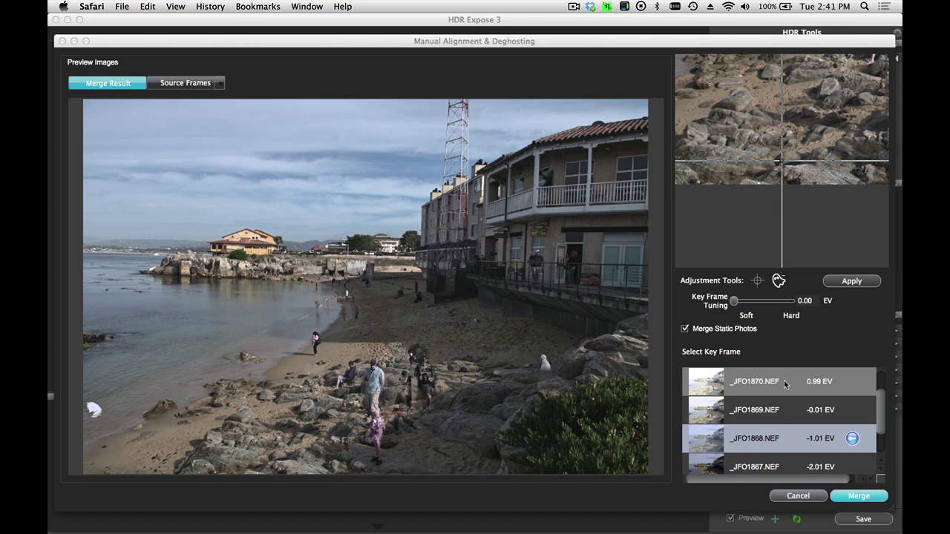
{"action": "scroll", "coordinate": [784, 380], "scroll_direction": "up", "scroll_amount": 1}
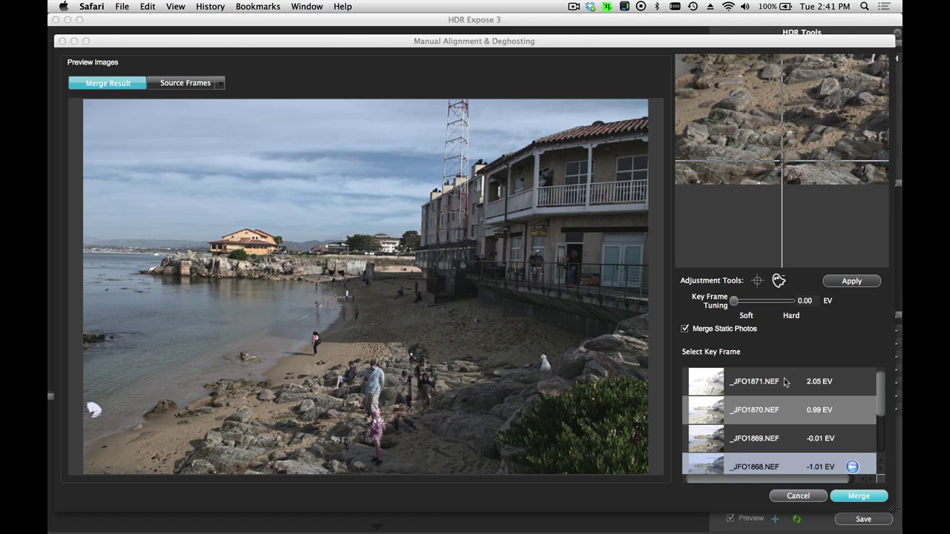
{"action": "left_click", "coordinate": [786, 382]}
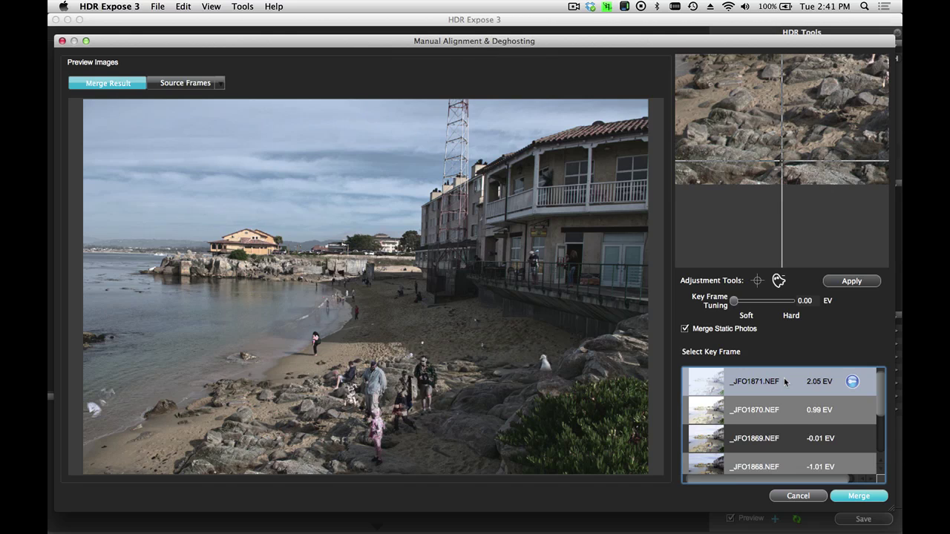
{"action": "left_click", "coordinate": [752, 438]}
{"action": "scroll", "coordinate": [752, 439], "scroll_direction": "down", "scroll_amount": 1}
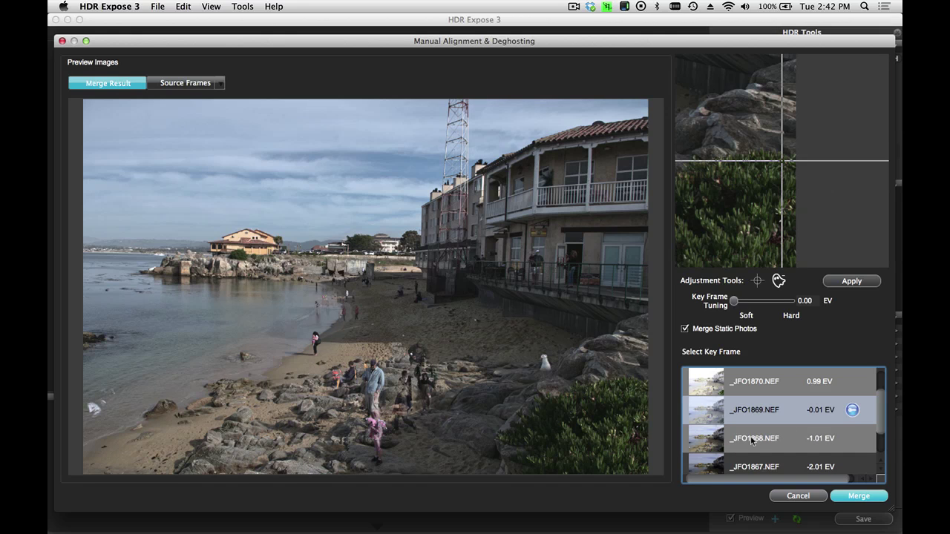
{"action": "left_click", "coordinate": [752, 439]}
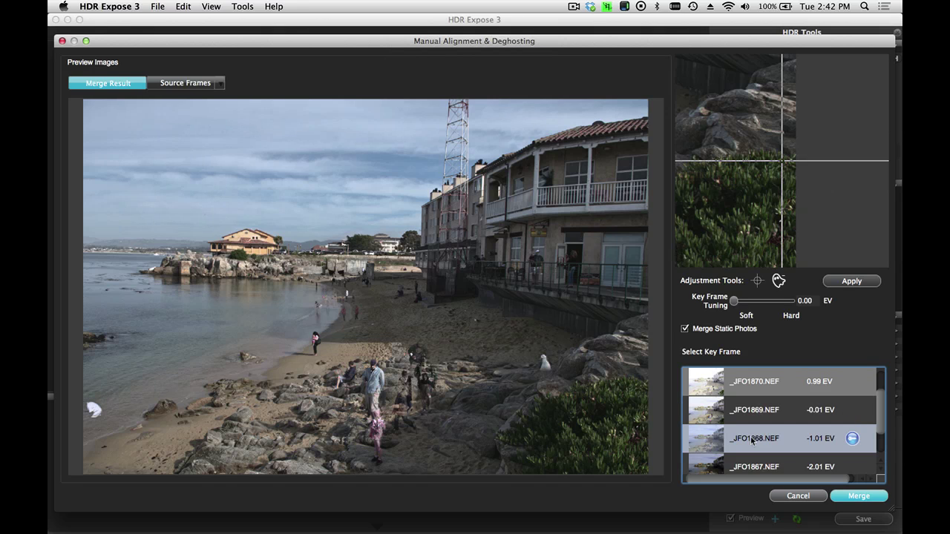
{"action": "left_click", "coordinate": [770, 410]}
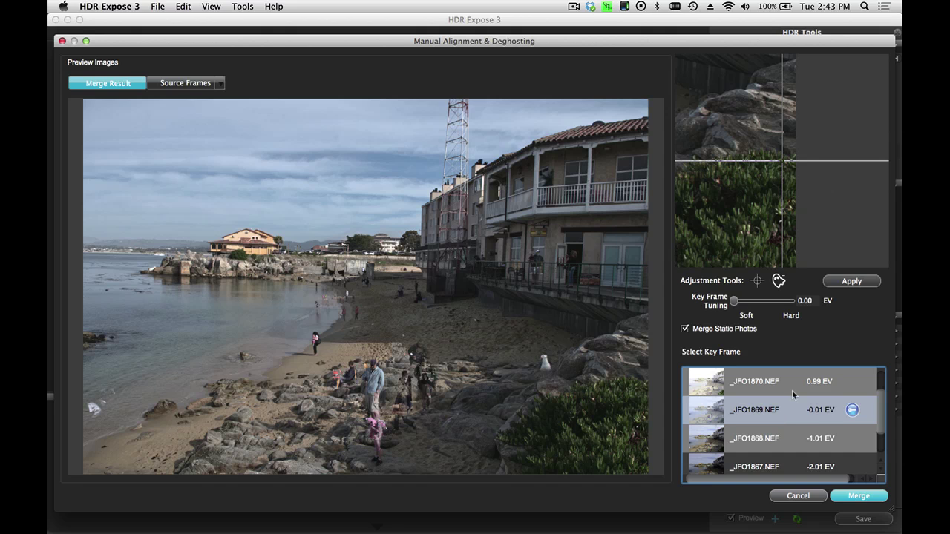
{"action": "scroll", "coordinate": [791, 418], "scroll_direction": "down", "scroll_amount": 1}
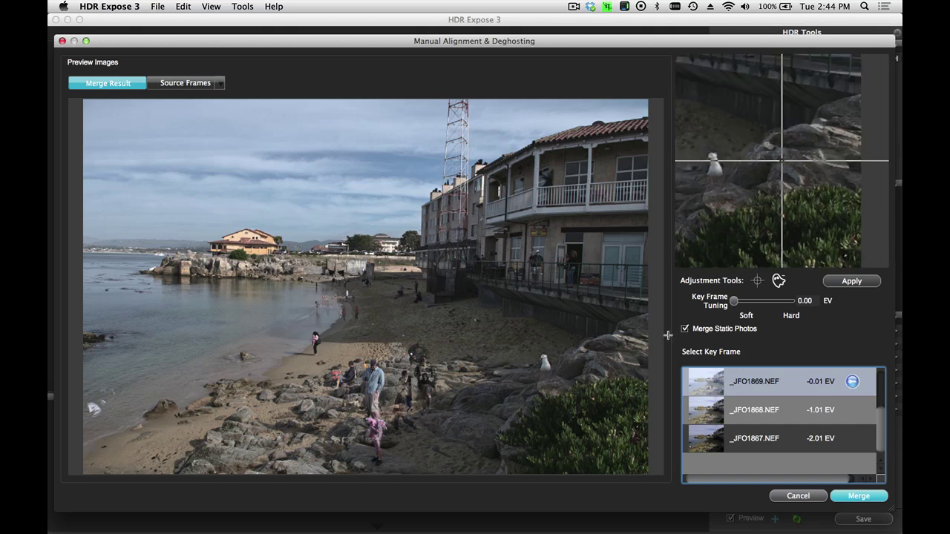
Step: Apply 12.00 EV key frame tuning, compare _JFO1868.NEF, then return to _JFO1869.NEF
{"action": "left_click_drag", "start_coordinate": [735, 305], "coordinate": [762, 305]}
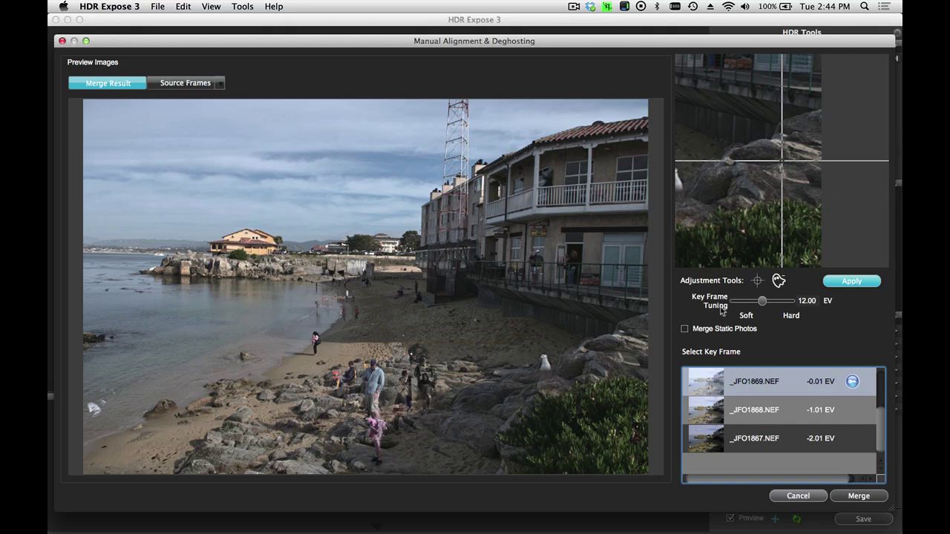
{"action": "left_click", "coordinate": [845, 283]}
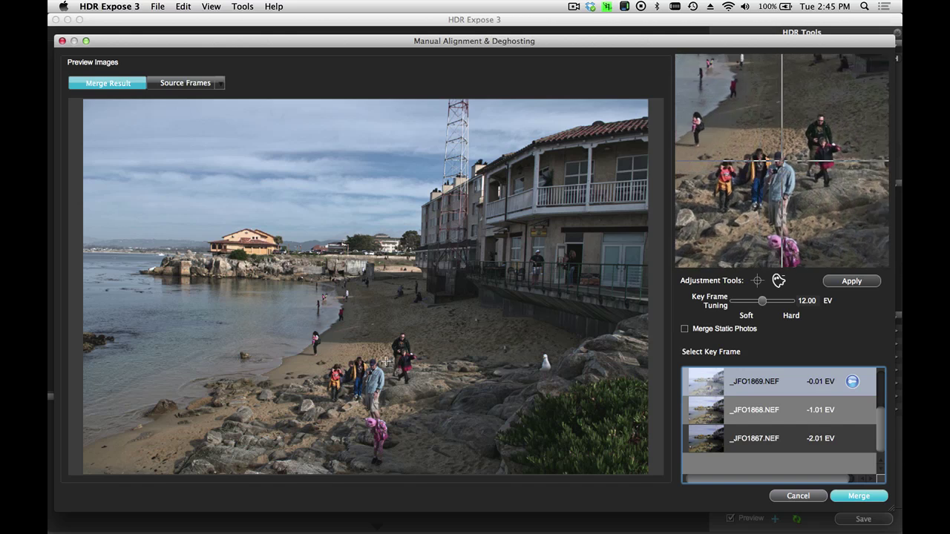
{"action": "left_click", "coordinate": [822, 410]}
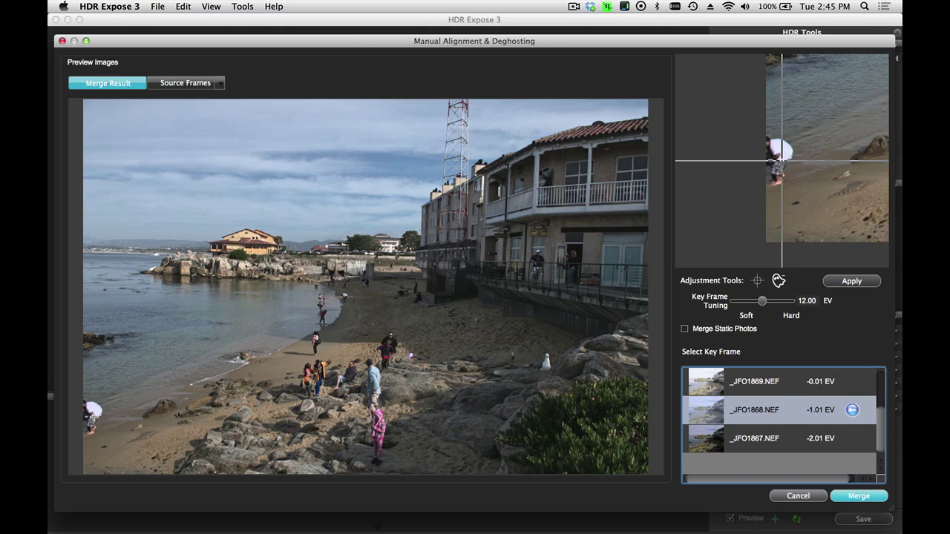
{"action": "left_click", "coordinate": [822, 384]}
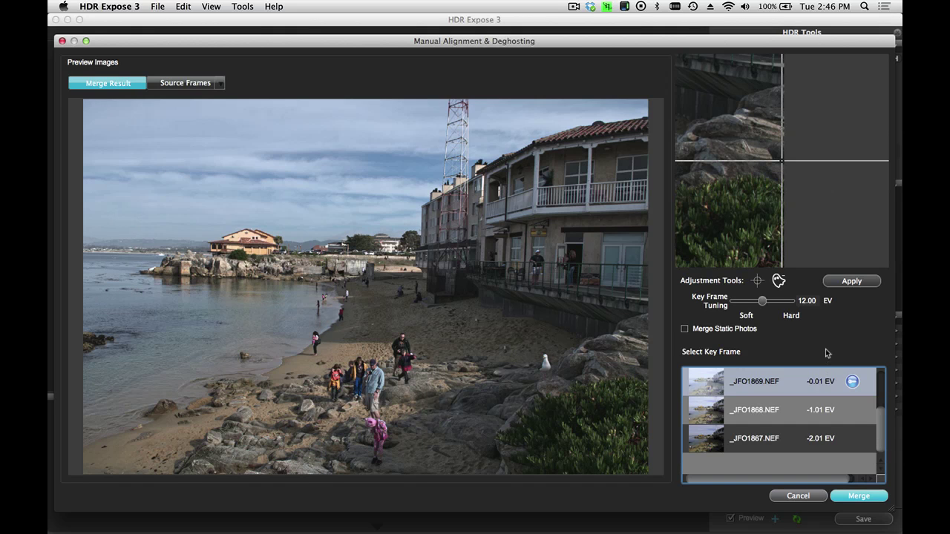
Step: Merge the beach stack and inspect the people on the rocks at 1:1, then fit to view
{"action": "left_click", "coordinate": [859, 497]}
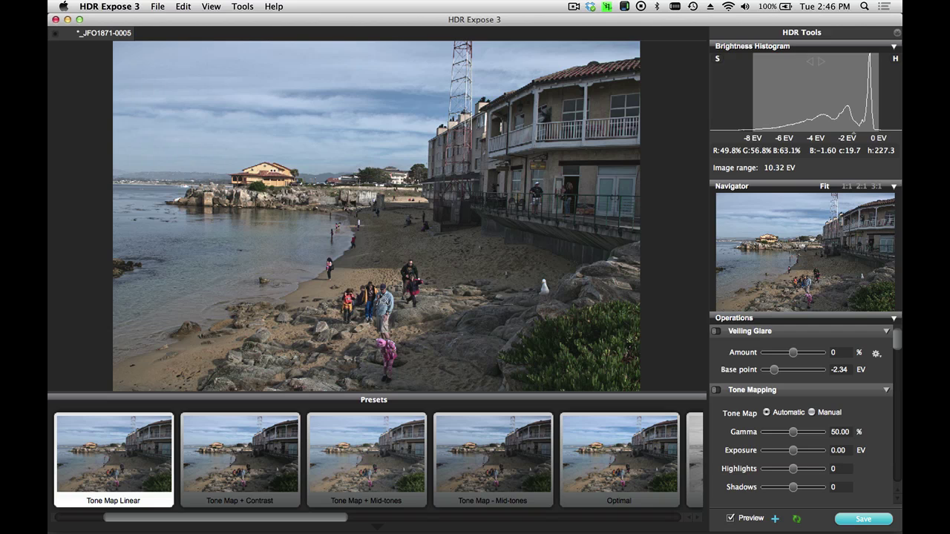
{"action": "left_click", "coordinate": [380, 338]}
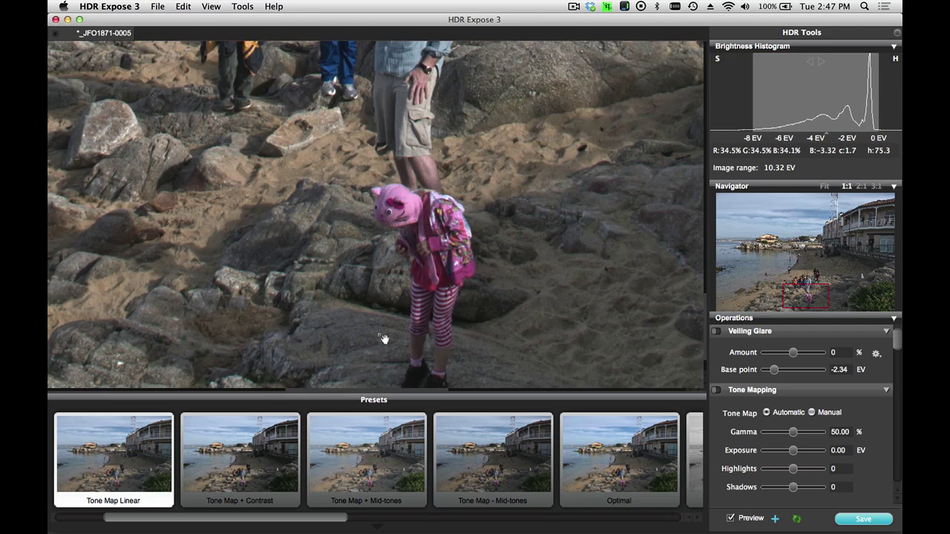
{"action": "mouse_move", "coordinate": [816, 291]}
{"action": "left_mouse_down"}
{"action": "mouse_move", "coordinate": [809, 270]}
{"action": "mouse_move", "coordinate": [852, 282]}
{"action": "mouse_move", "coordinate": [811, 276]}
{"action": "left_mouse_up"}
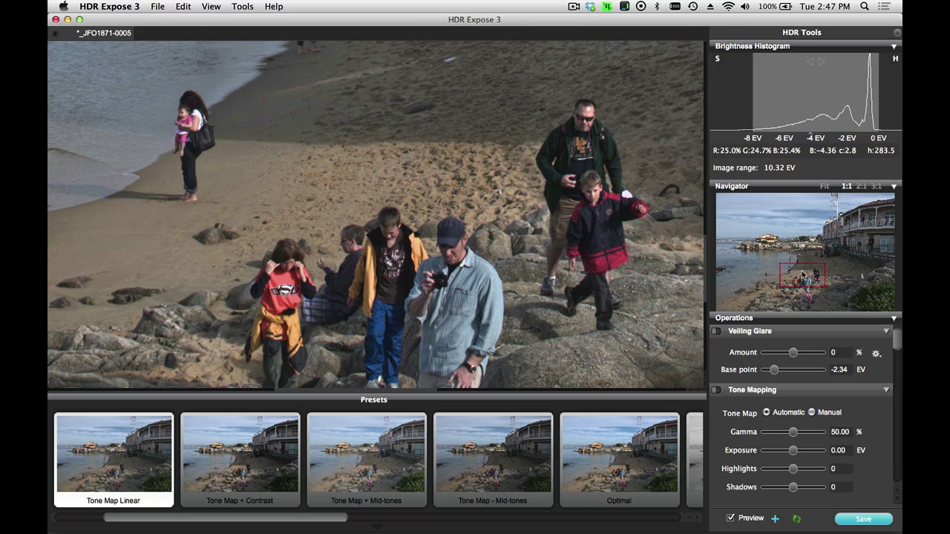
{"action": "left_click", "coordinate": [496, 202]}
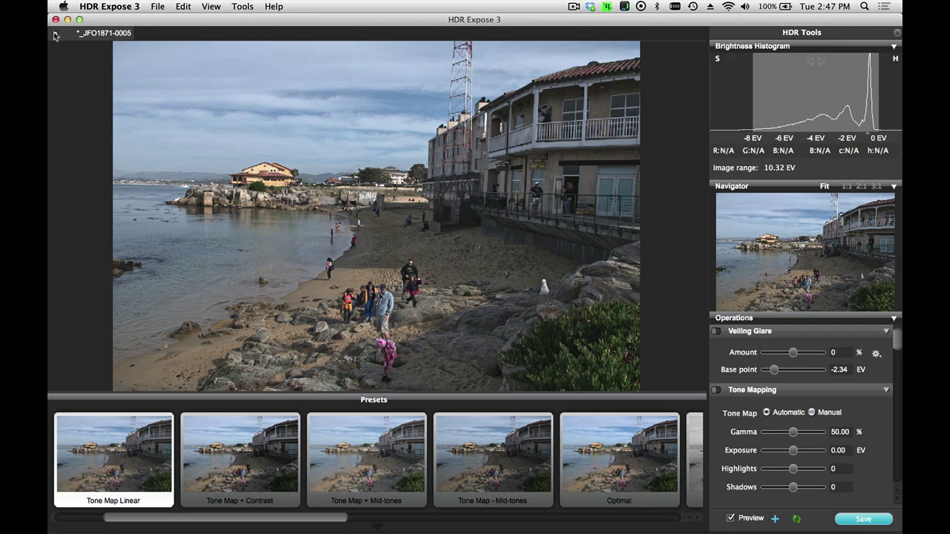
Step: Close the beach image without saving and start a new merge, browsing the source stacks
{"action": "key", "text": "super+w"}
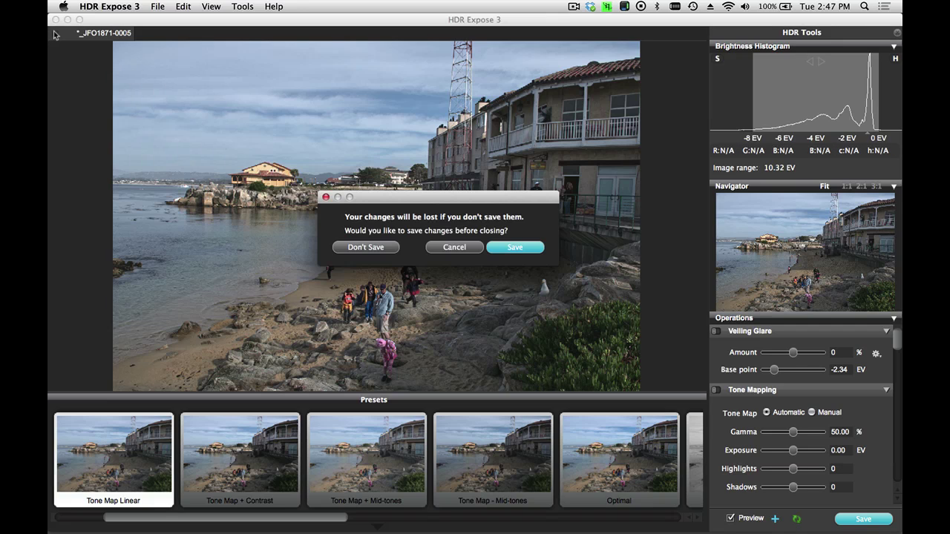
{"action": "left_click", "coordinate": [381, 246]}
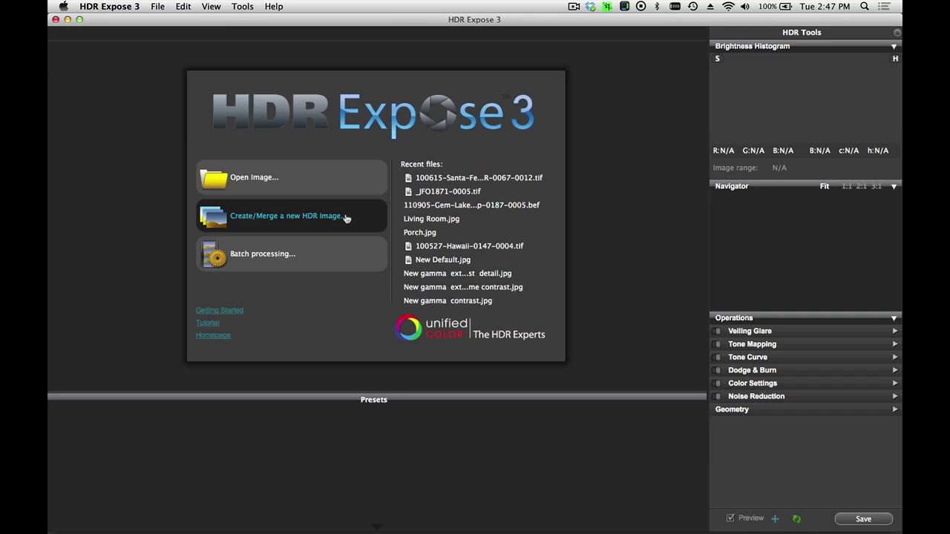
{"action": "left_click", "coordinate": [345, 216]}
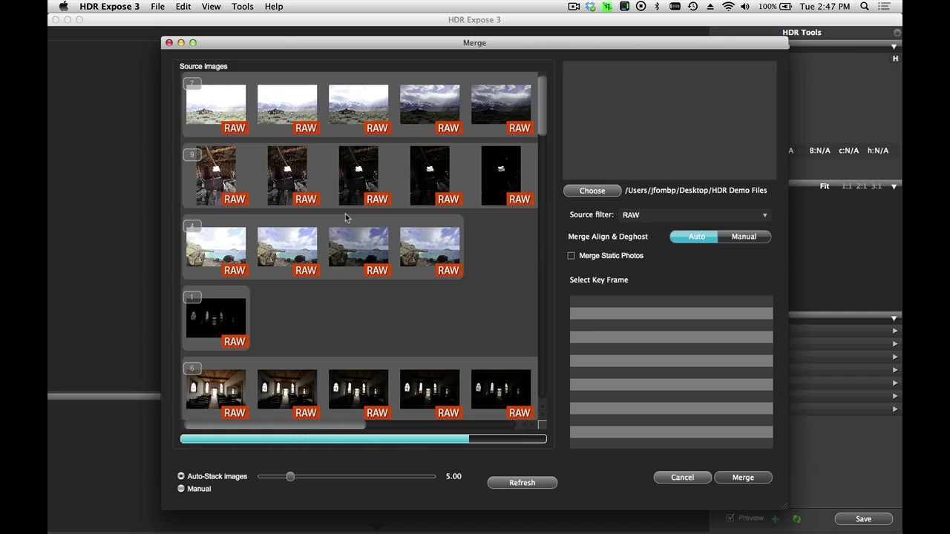
{"action": "scroll", "coordinate": [346, 215], "scroll_direction": "down", "scroll_amount": 5}
{"action": "scroll", "coordinate": [344, 223], "scroll_direction": "down", "scroll_amount": 10}
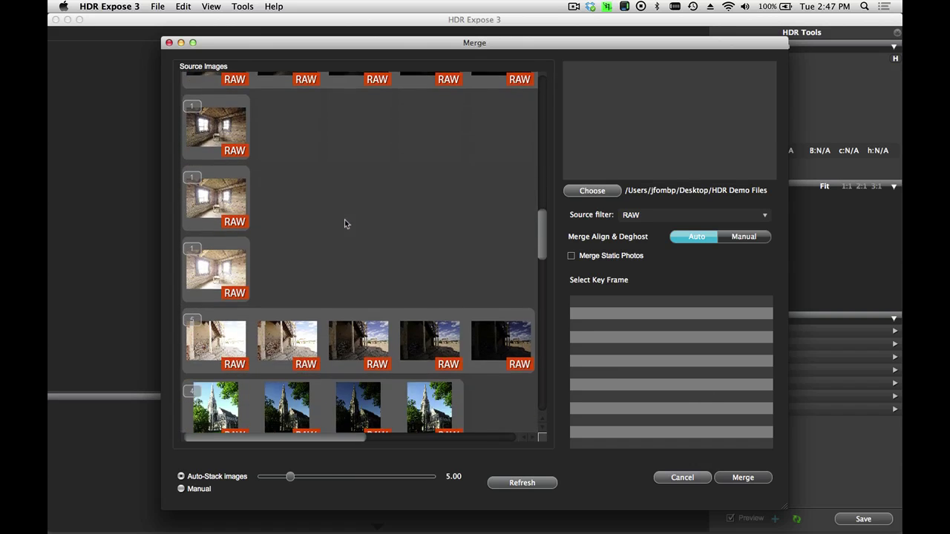
{"action": "scroll", "coordinate": [345, 222], "scroll_direction": "down", "scroll_amount": 5}
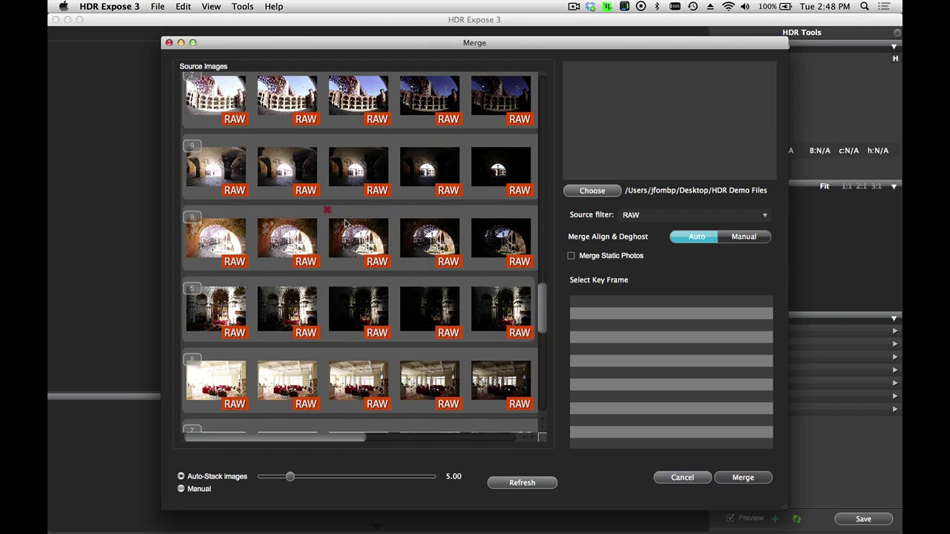
Step: Preview the Fort Point fisheye group with Merge Static Photos on and Manual align & deghost
{"action": "left_click", "coordinate": [346, 134]}
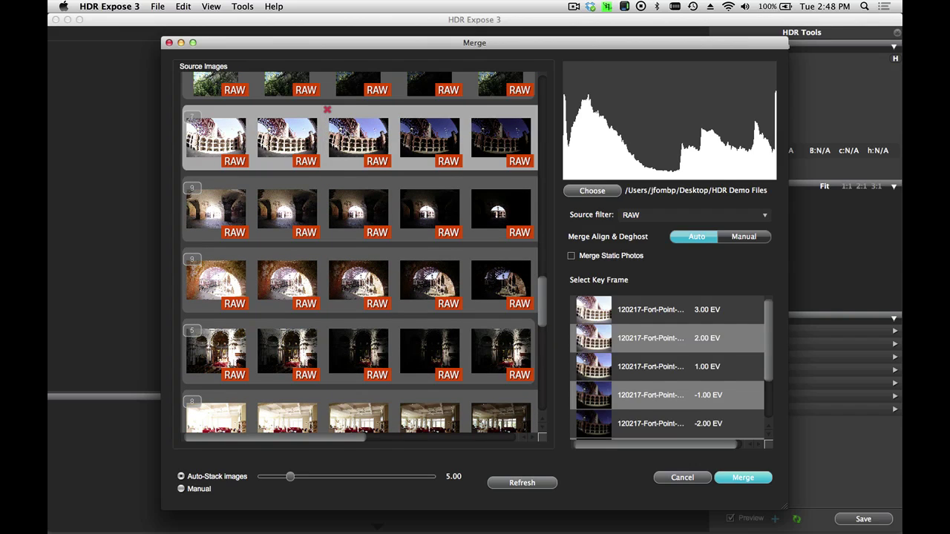
{"action": "left_click", "coordinate": [573, 257]}
{"action": "mouse_move", "coordinate": [435, 144]}
{"action": "left_click", "coordinate": [752, 242]}
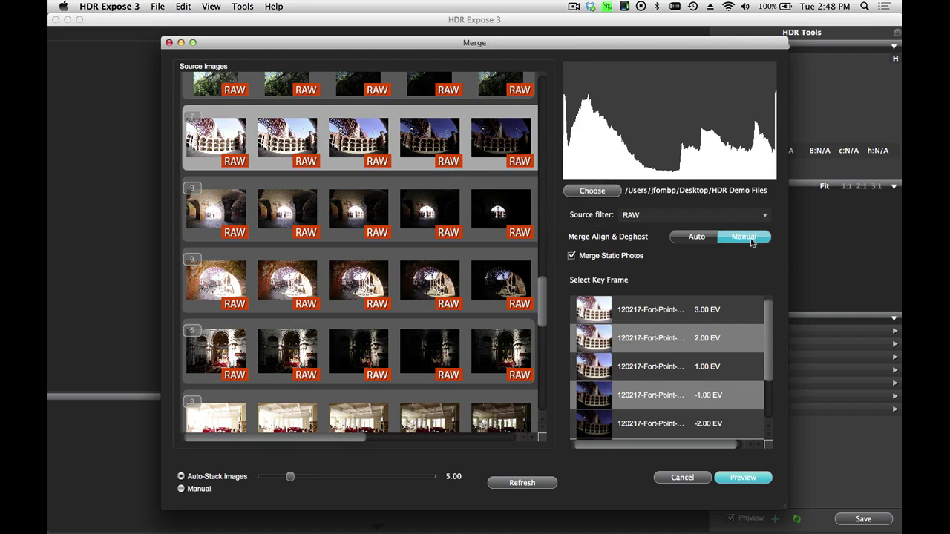
{"action": "left_click", "coordinate": [750, 478]}
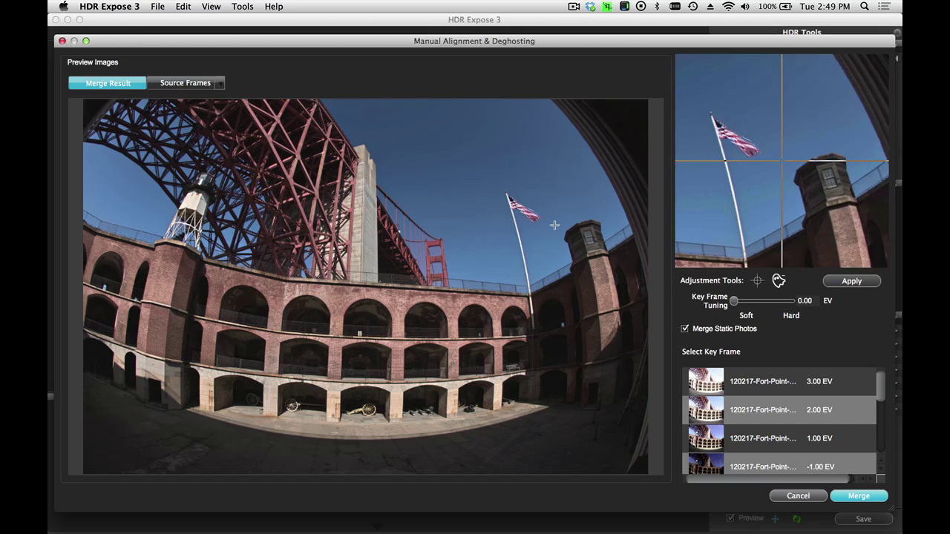
Step: Key to the 1.00 EV frame and apply an enlarged manual ghost circle over the flag
{"action": "left_click", "coordinate": [792, 439]}
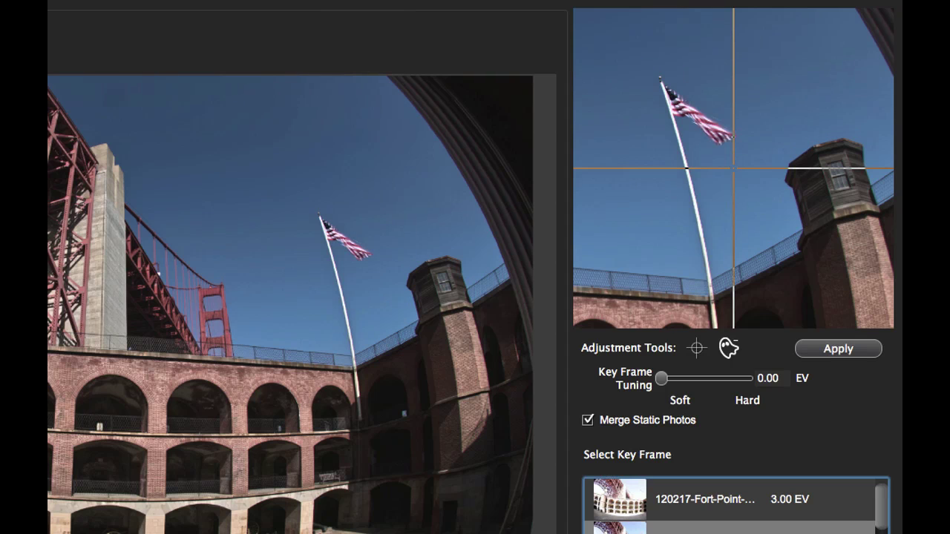
{"action": "left_click", "coordinate": [730, 350]}
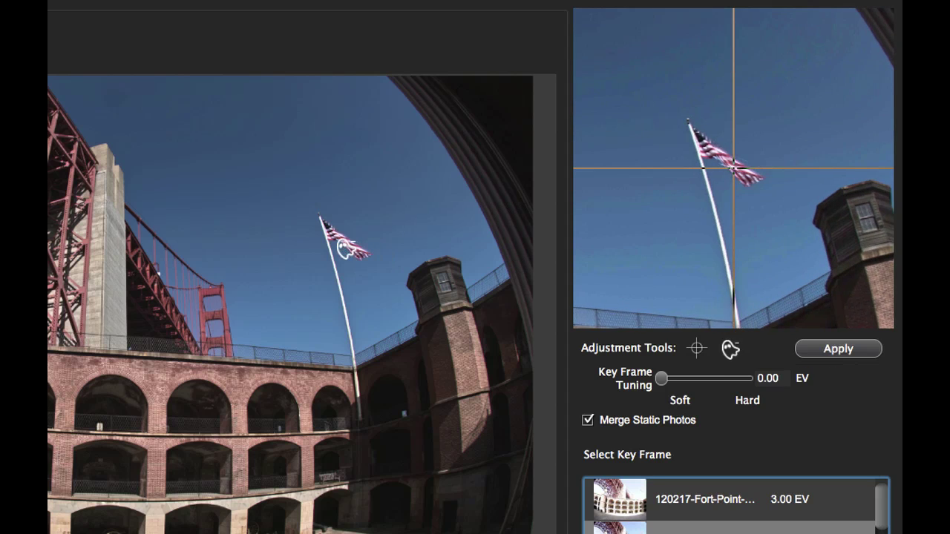
{"action": "left_click", "coordinate": [333, 238]}
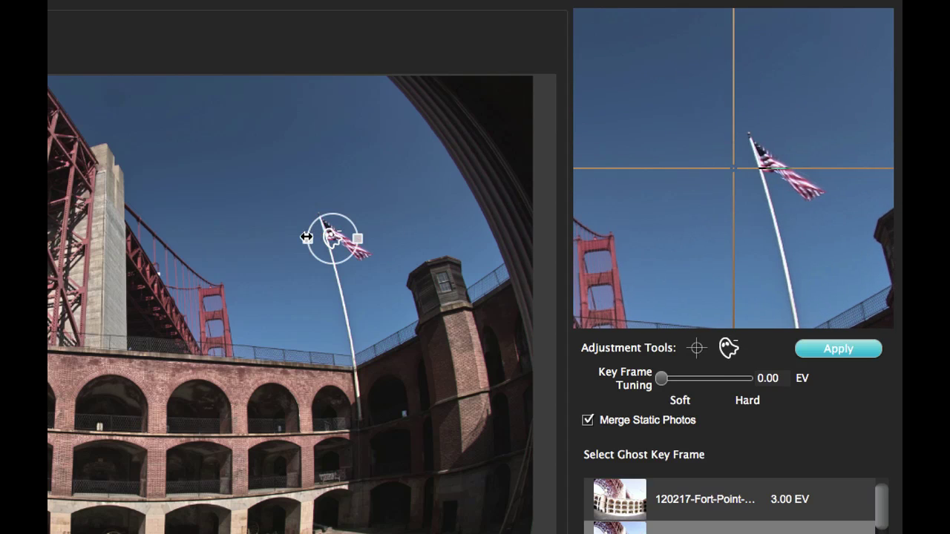
{"action": "left_click_drag", "start_coordinate": [308, 238], "coordinate": [97, 265]}
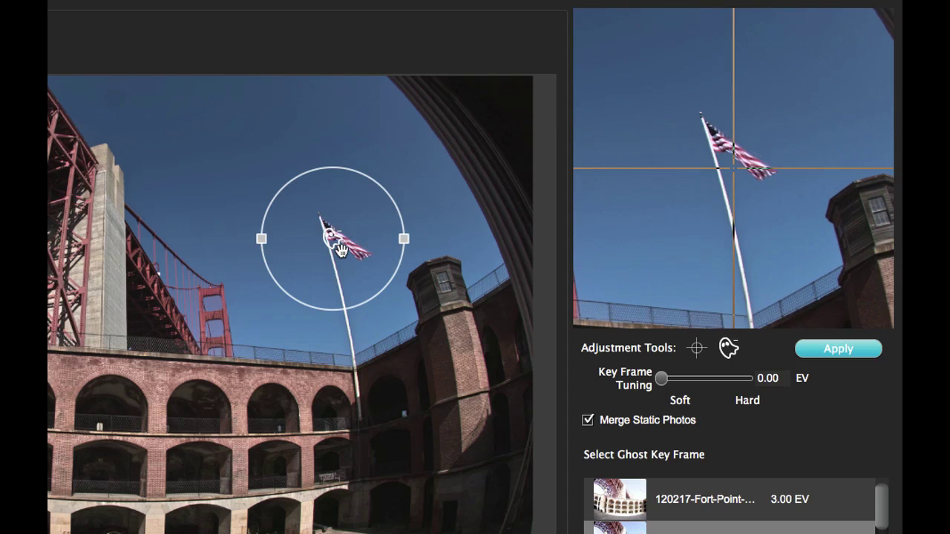
{"action": "left_click", "coordinate": [820, 351]}
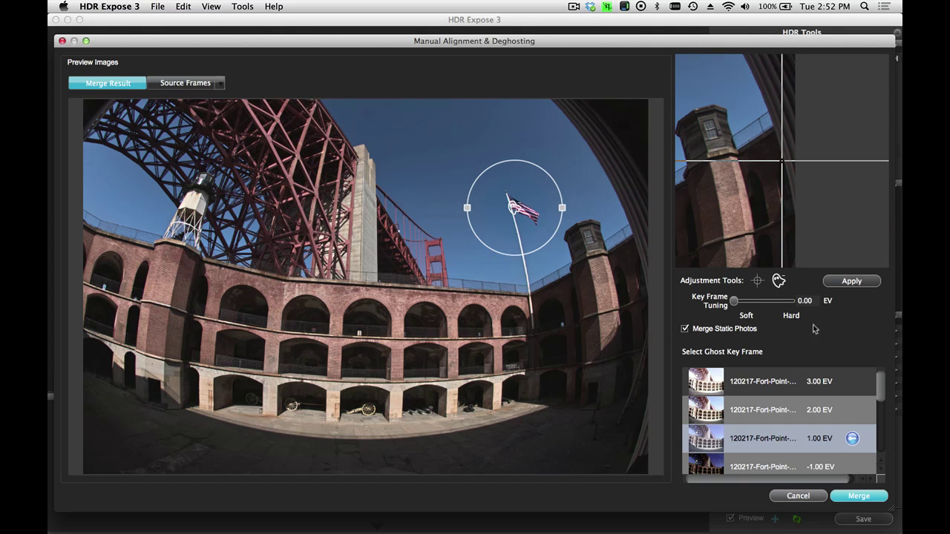
Step: Merge the deghosted Fort Point courtyard and zoom to 1:1 on the flag
{"action": "left_click", "coordinate": [859, 496]}
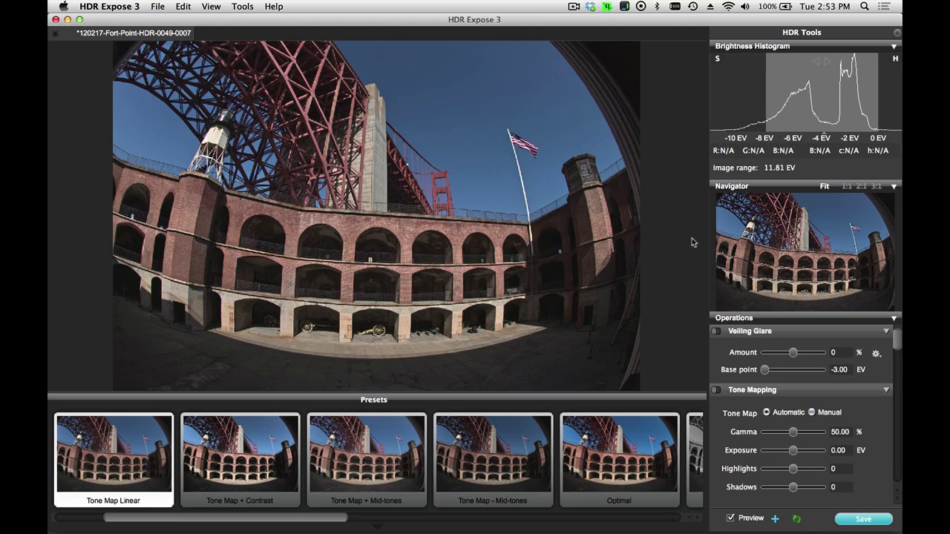
{"action": "left_click", "coordinate": [526, 141]}
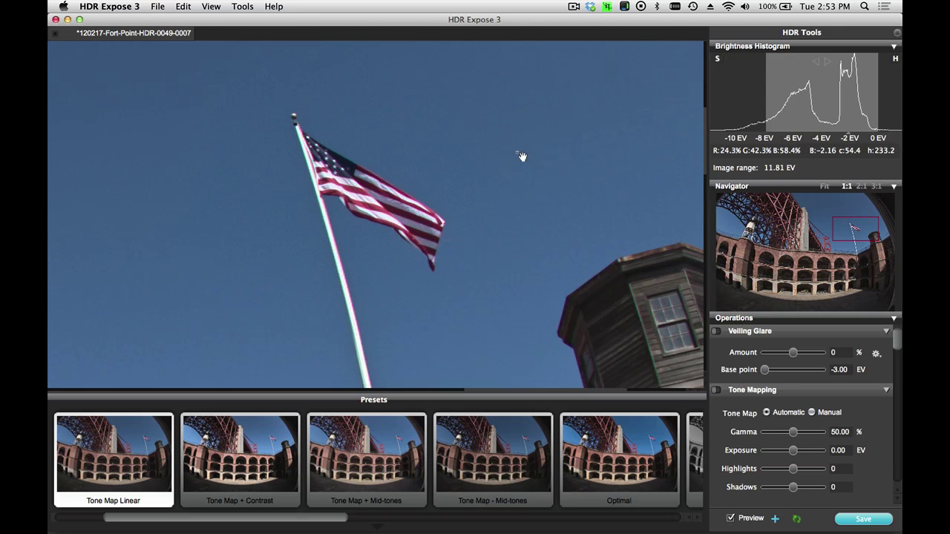